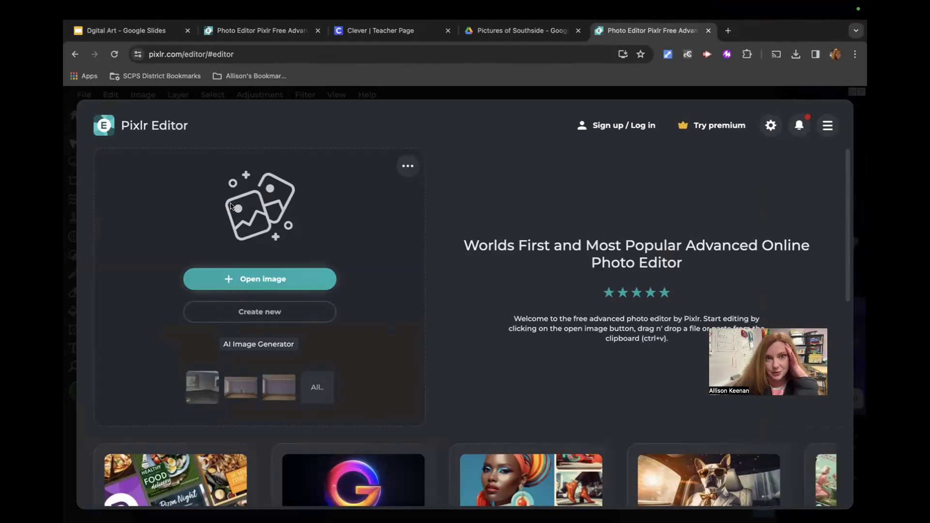
Step: Switch to the Clever teacher page and open the Southside Pictures link from the shared collection
left_click(338, 34)
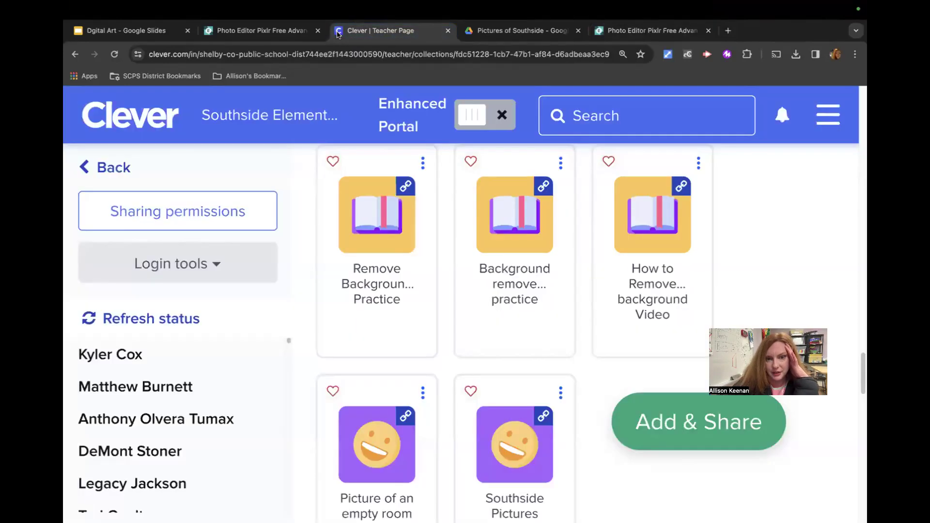
scroll(412, 363, "down", 1)
scroll(411, 362, "up", 3)
scroll(412, 362, "up", 5)
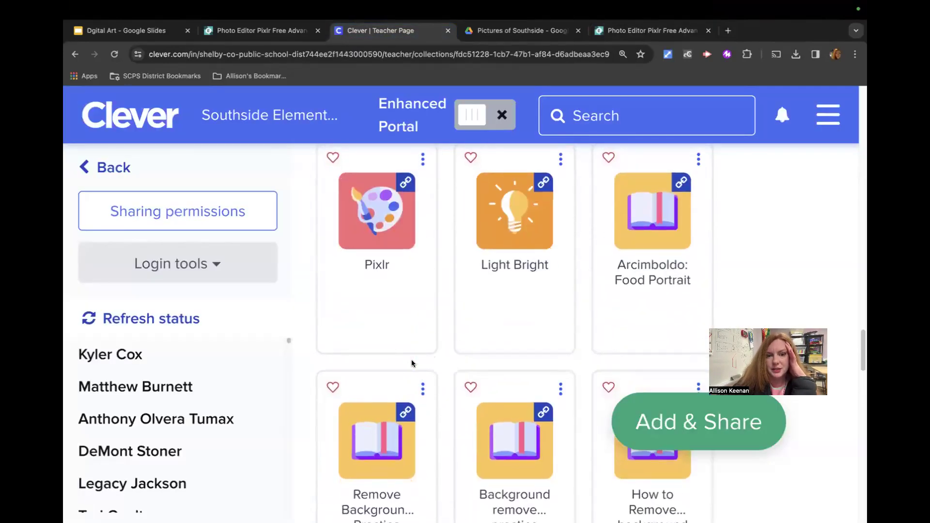
scroll(413, 363, "down", 10)
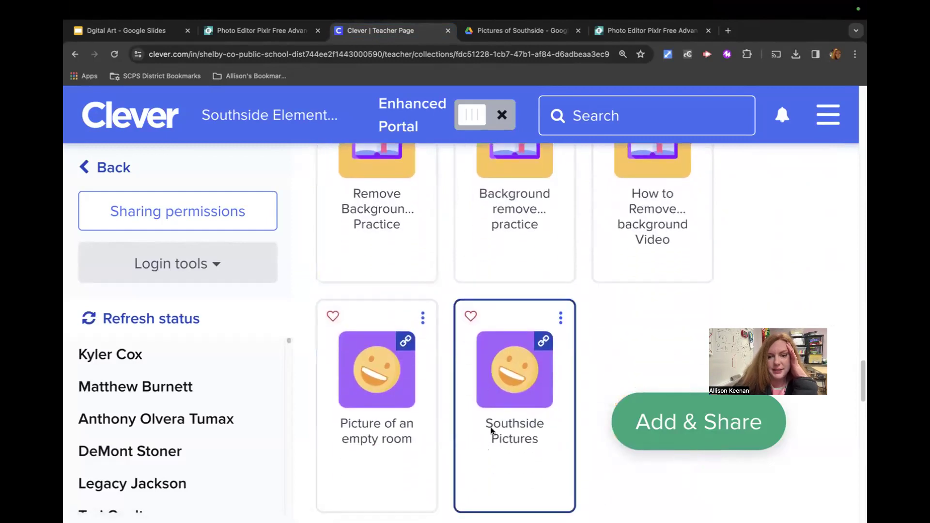
left_click(512, 376)
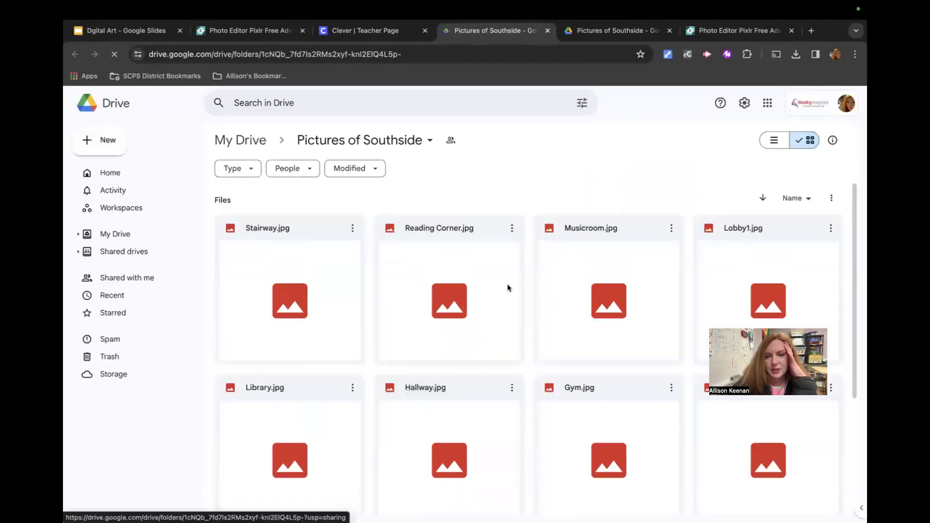
Step: Browse the Pictures of Southside folder and download Reading Corner.jpg
scroll(513, 272, "down", 4)
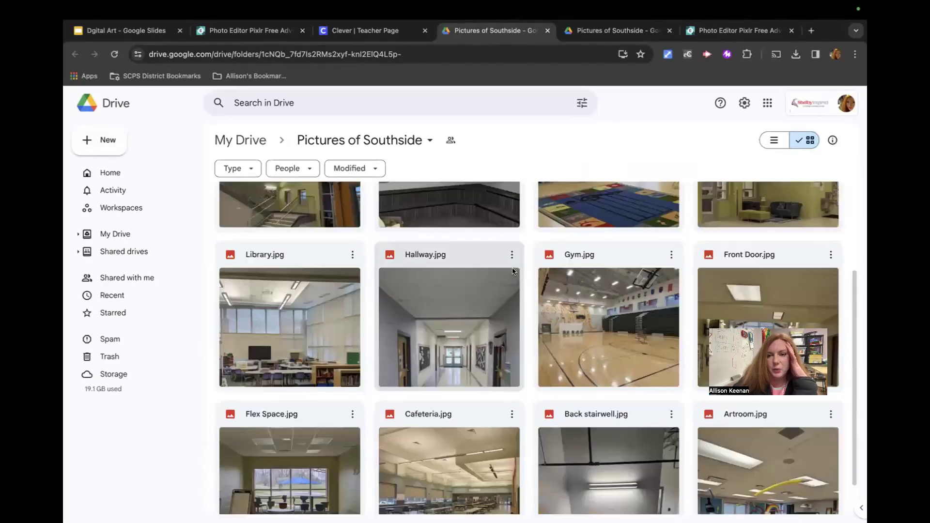
scroll(512, 272, "up", 4)
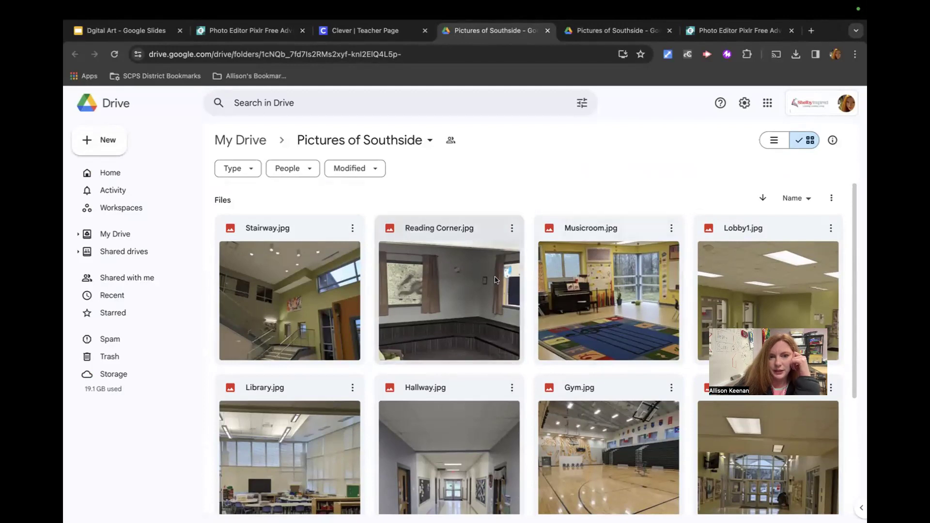
left_click(511, 230)
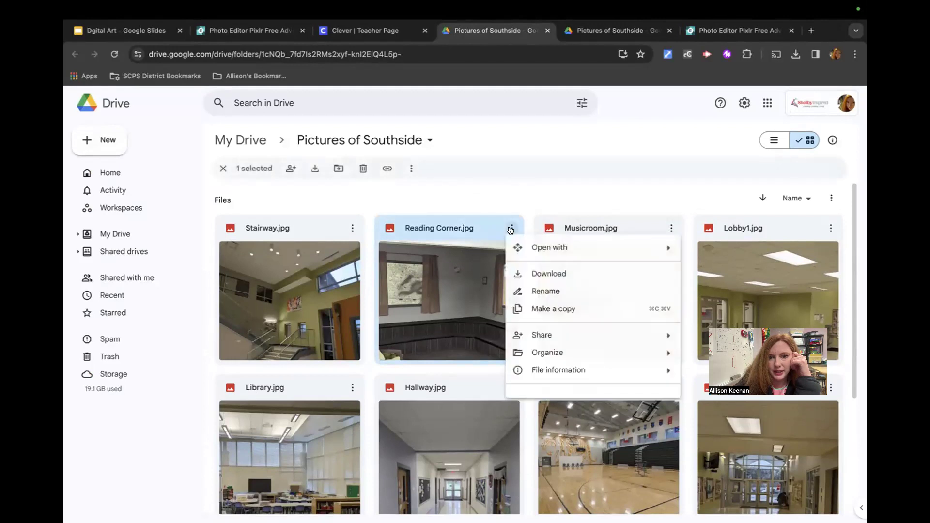
left_click(534, 274)
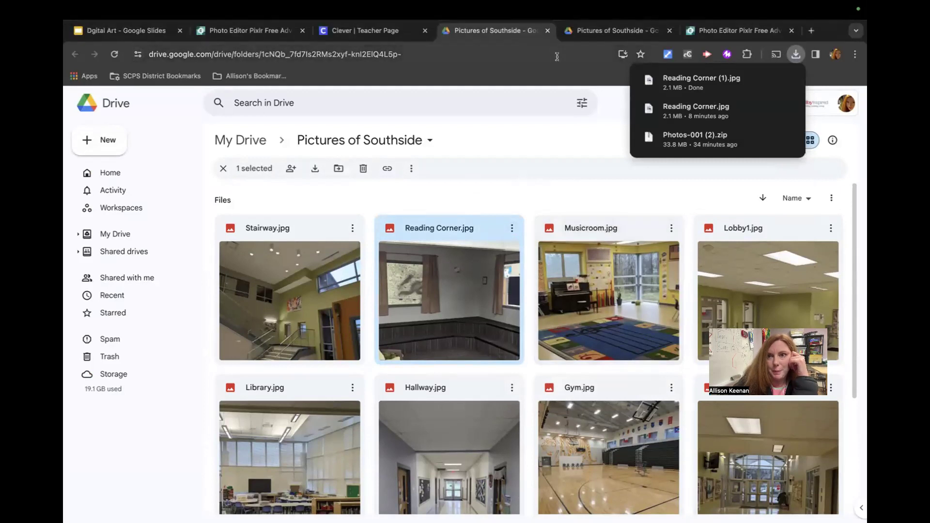
Step: Switch to Pixlr Editor and open Reading Corner (1).jpg from Downloads, pre-resized to Full HD at 1920 x 1446
left_click(711, 32)
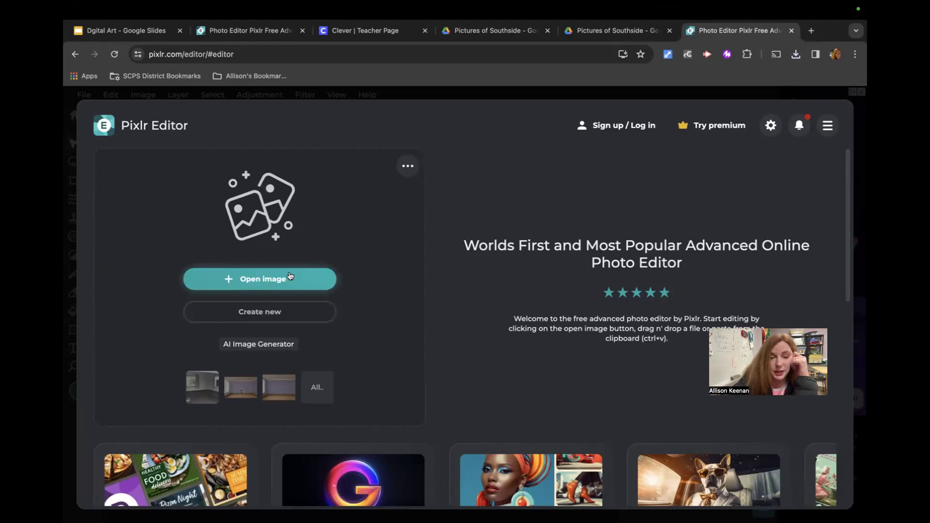
left_click(273, 282)
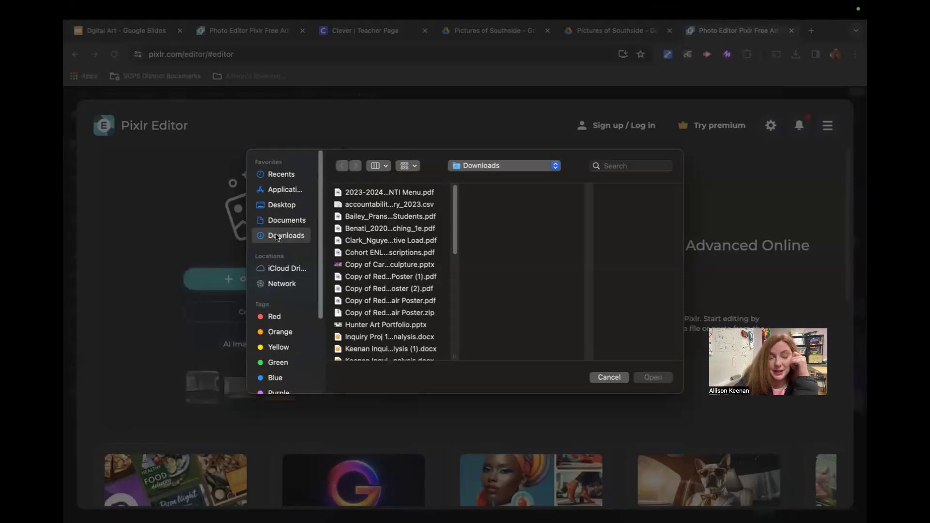
scroll(399, 277, "down", 15)
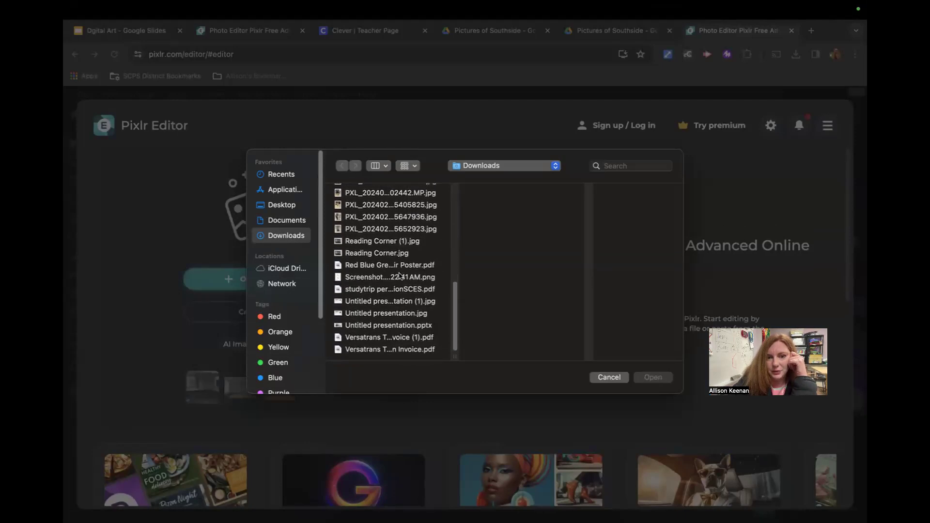
left_click(395, 245)
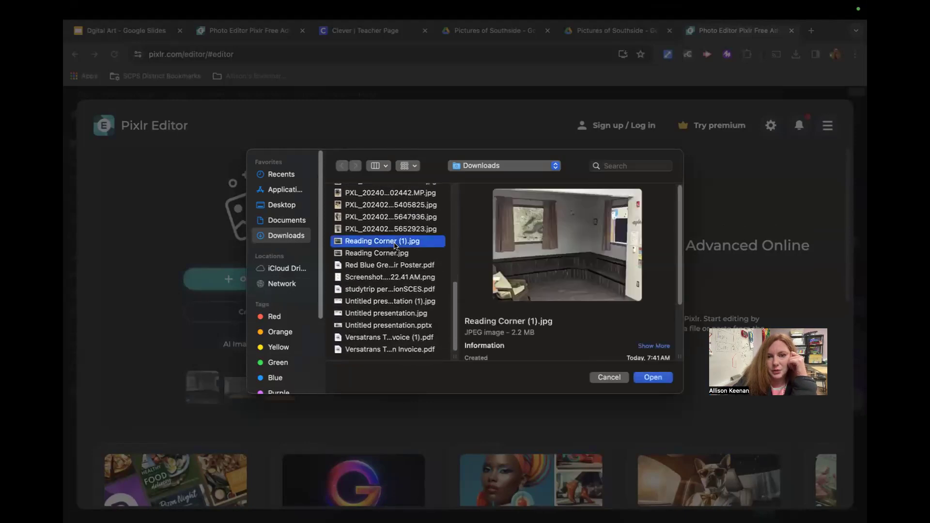
left_click(654, 378)
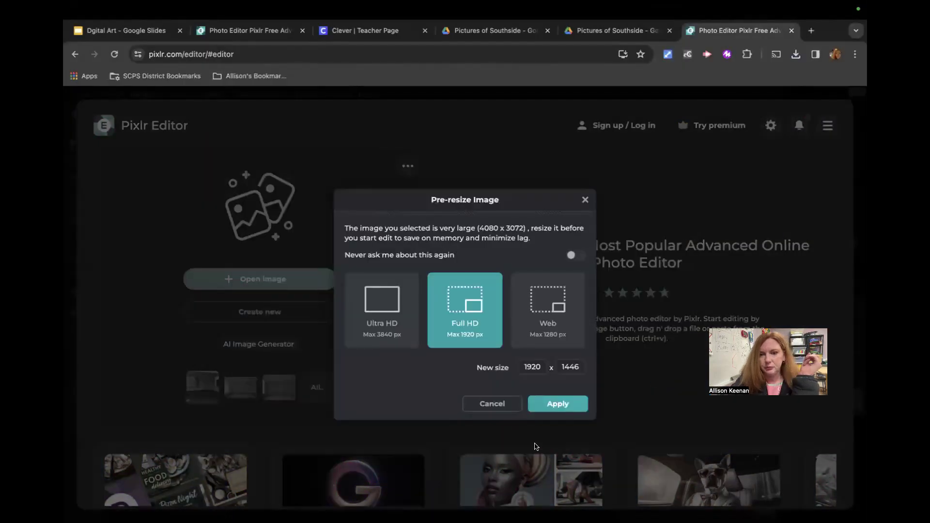
left_click(542, 403)
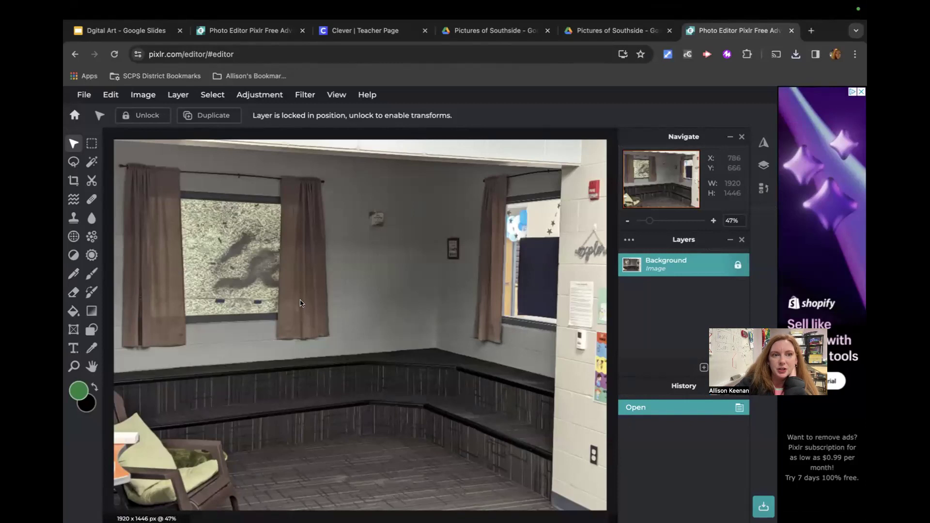
Step: Add a new empty layer and outline the right curtain of the left window with a polygon lasso selection
left_click(176, 95)
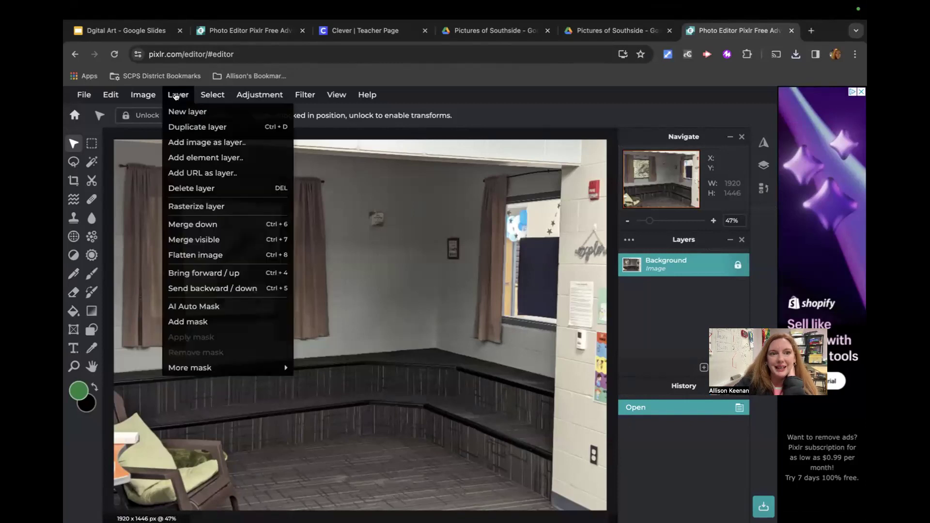
left_click(180, 113)
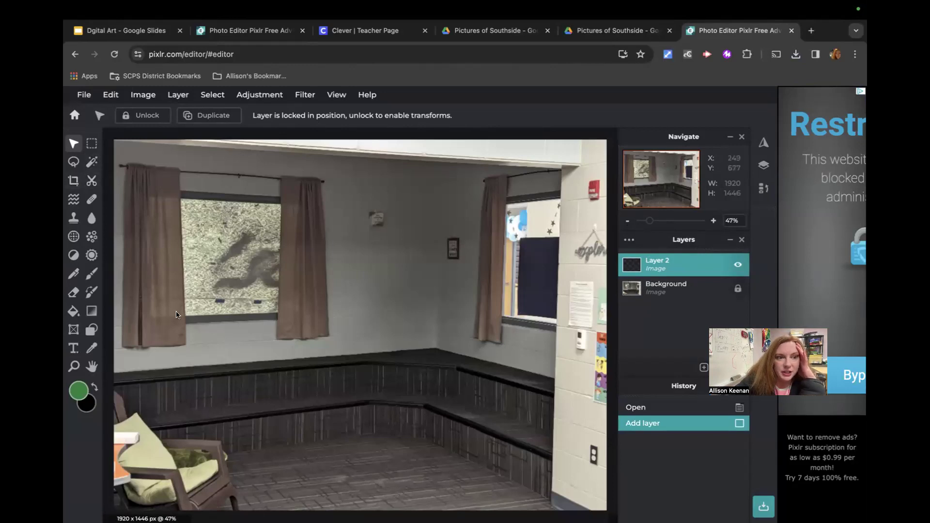
left_click(72, 162)
left_click(167, 115)
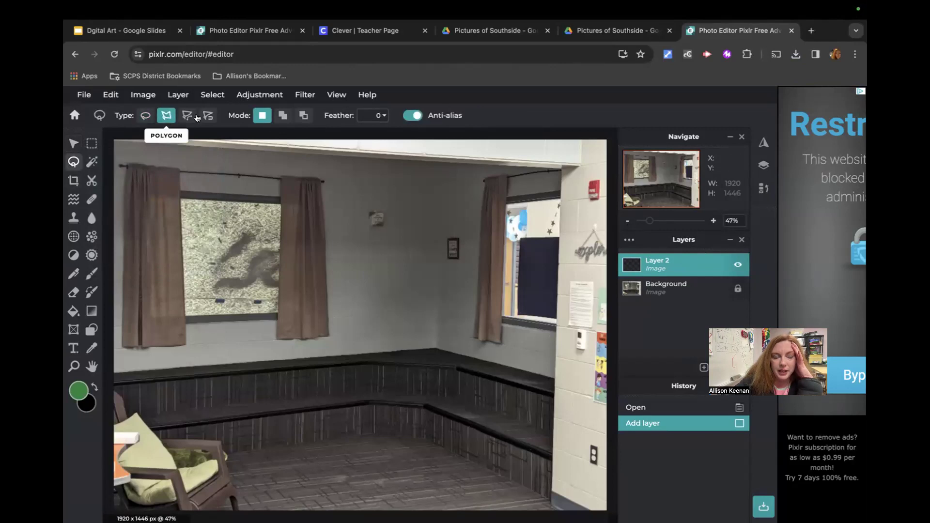
left_click(284, 177)
left_click(323, 178)
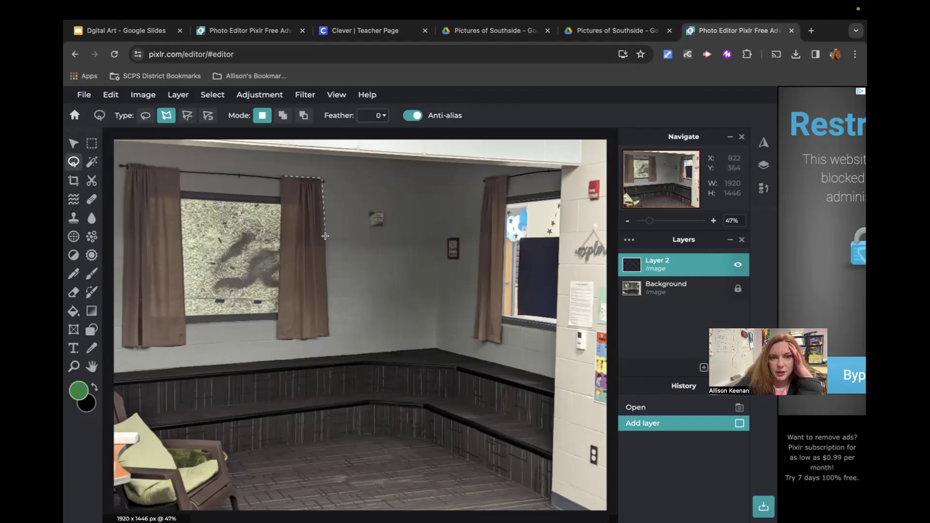
left_click(328, 335)
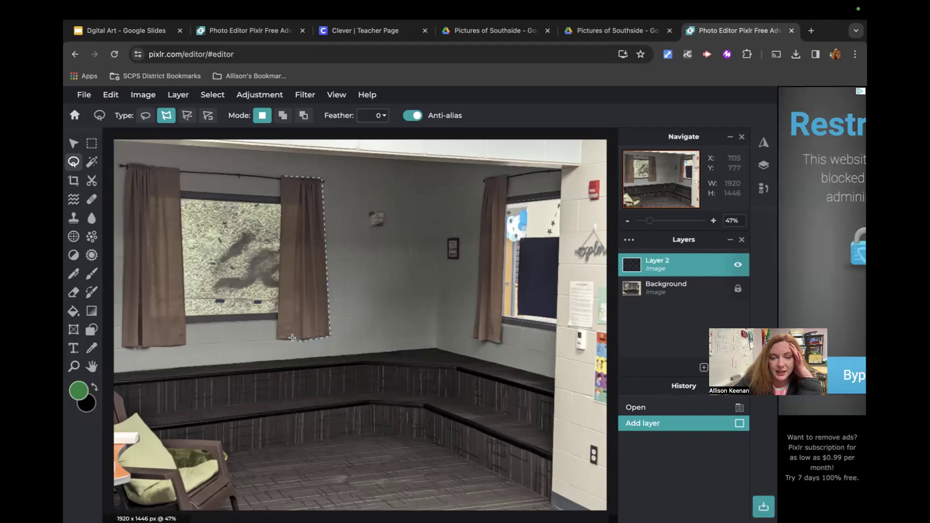
left_click(275, 338)
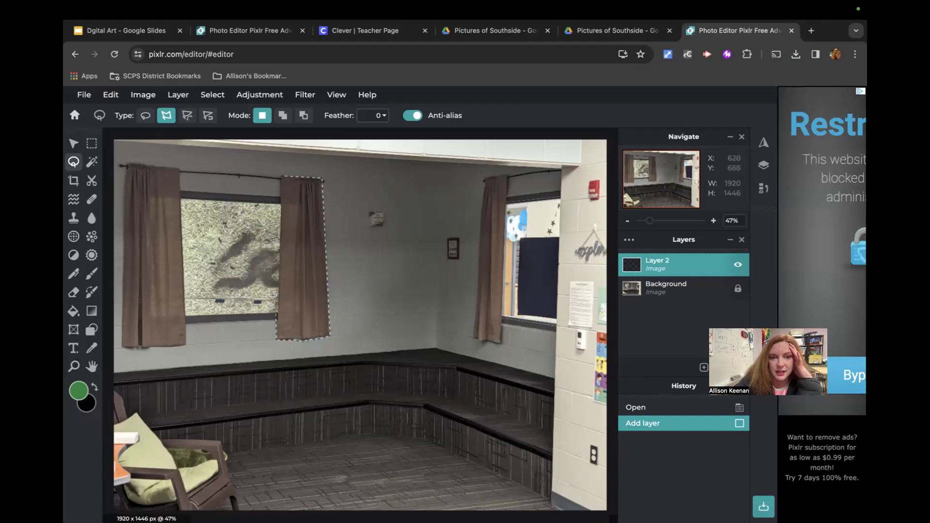
left_click(277, 175)
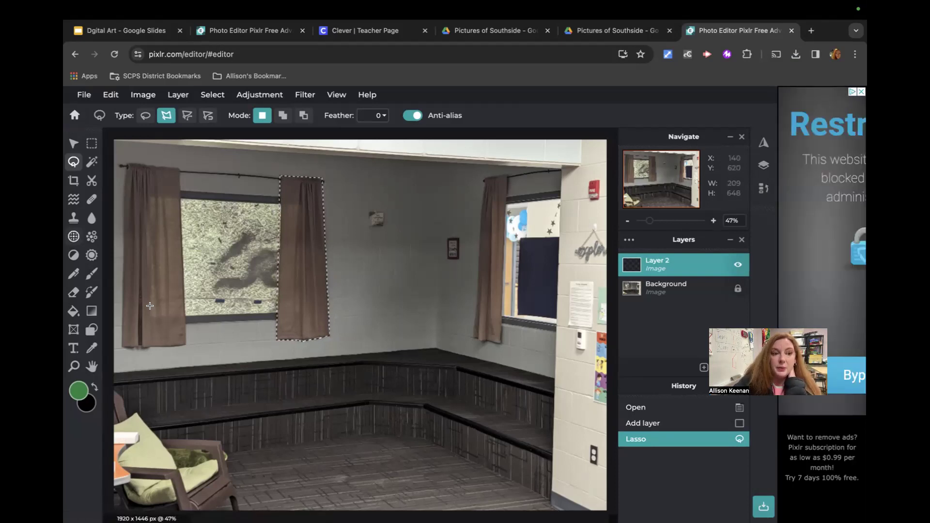
Step: Set up the brush with a purple colour, a size of 550 px and 37% opacity
left_click(92, 275)
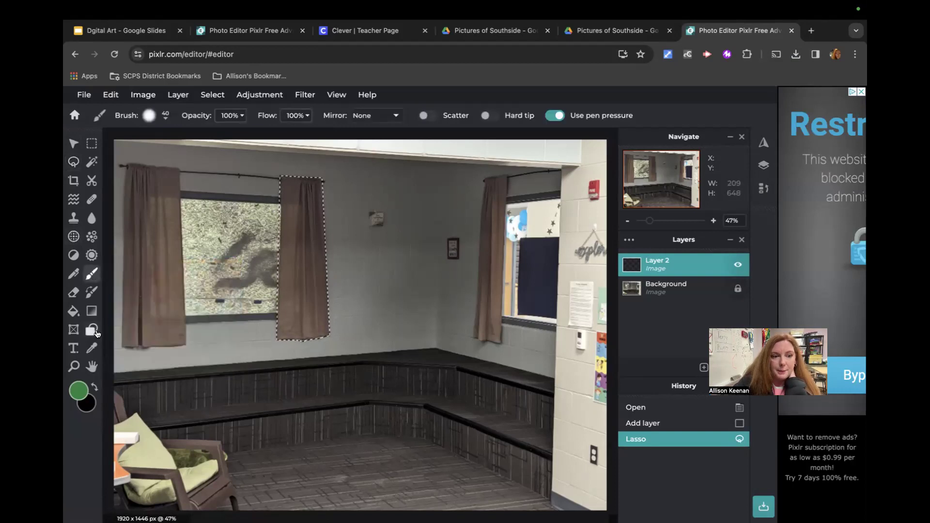
left_click(79, 389)
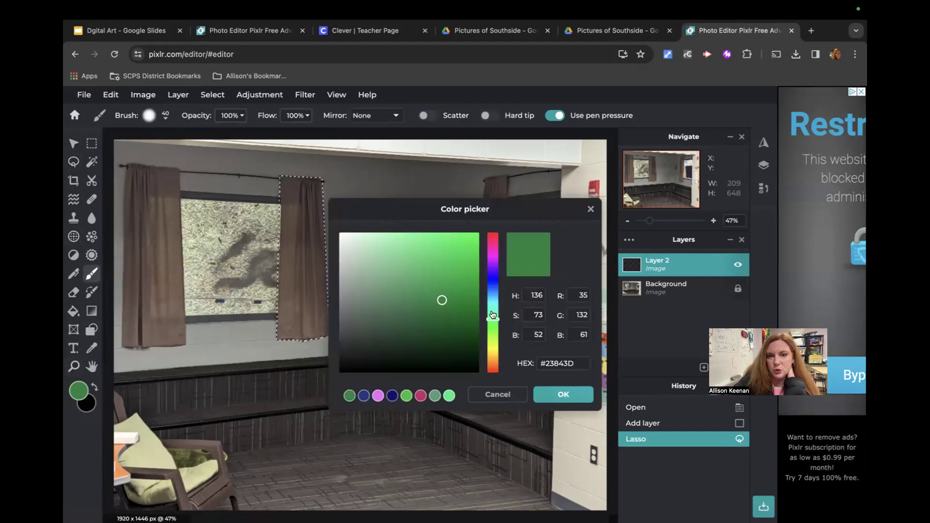
left_click(493, 264)
left_click(551, 390)
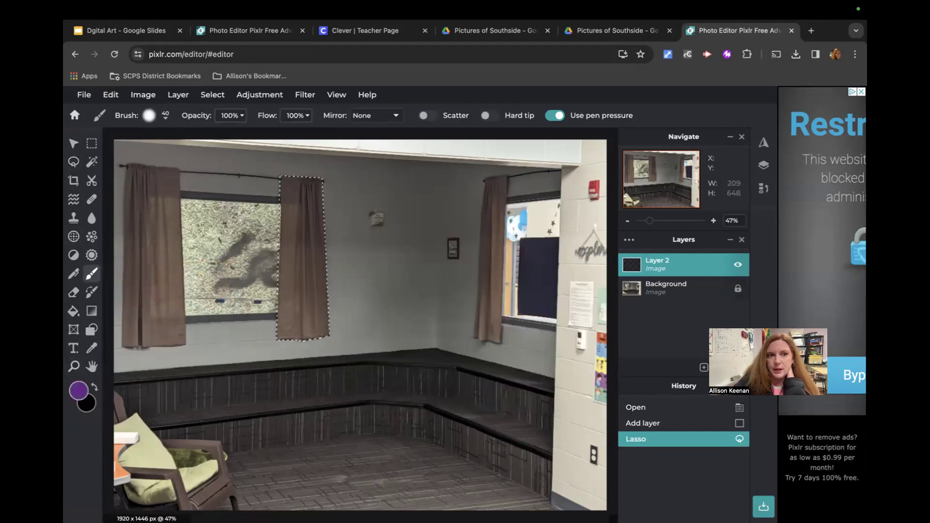
left_click(148, 116)
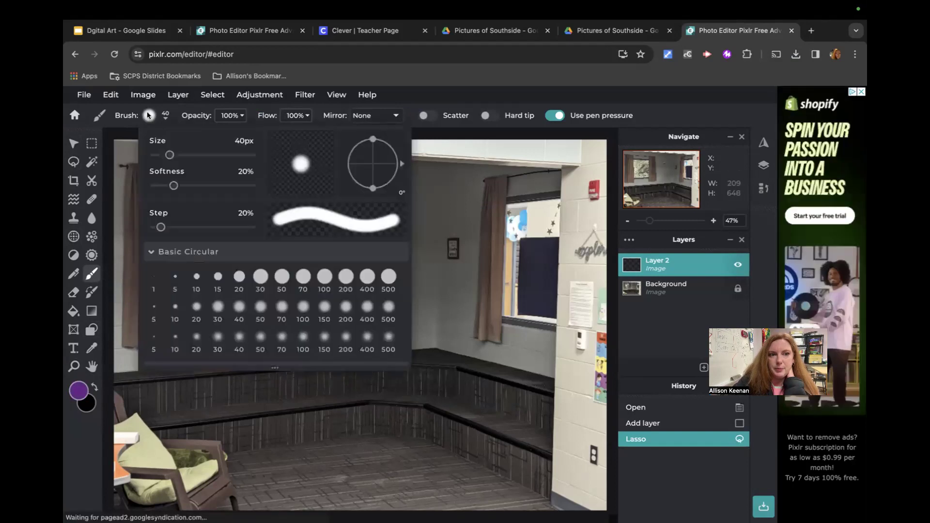
left_click_drag(165, 155, 220, 163)
left_click(450, 199)
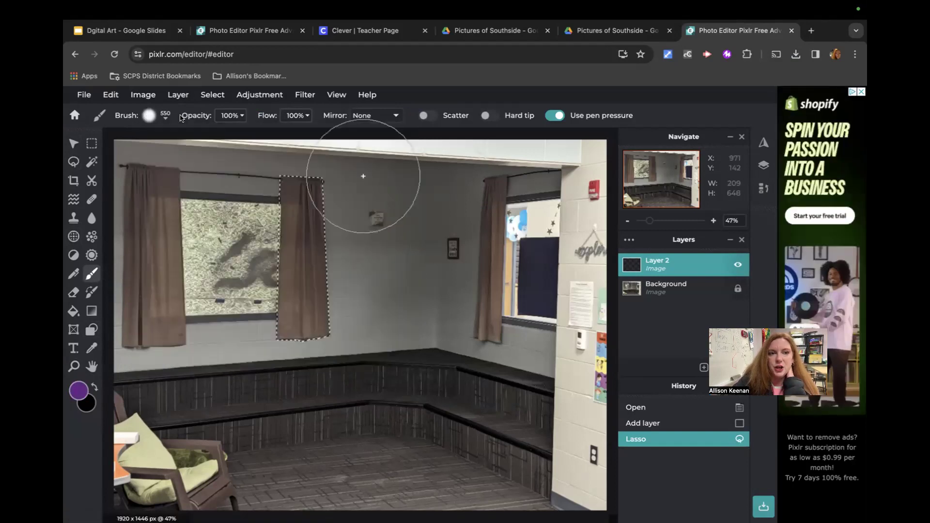
left_click(241, 113)
left_click_drag(241, 141, 185, 141)
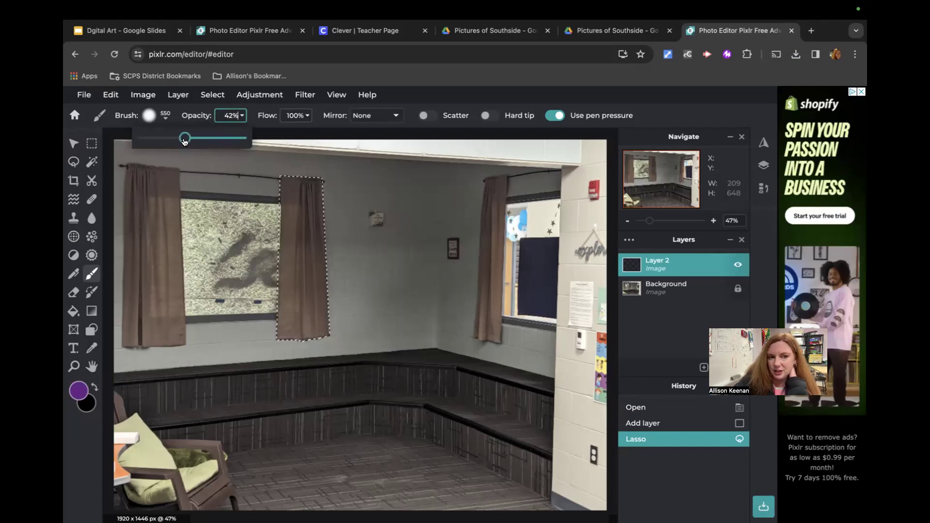
mouse_move(185, 141)
left_mouse_down()
mouse_move(242, 139)
mouse_move(180, 140)
left_mouse_up()
Step: Paint the selected right curtain of the left window purple on Layer 2, and clear the selection
mouse_move(312, 209)
left_mouse_down()
mouse_move(306, 318)
mouse_move(298, 222)
mouse_move(294, 235)
mouse_move(310, 316)
left_mouse_up()
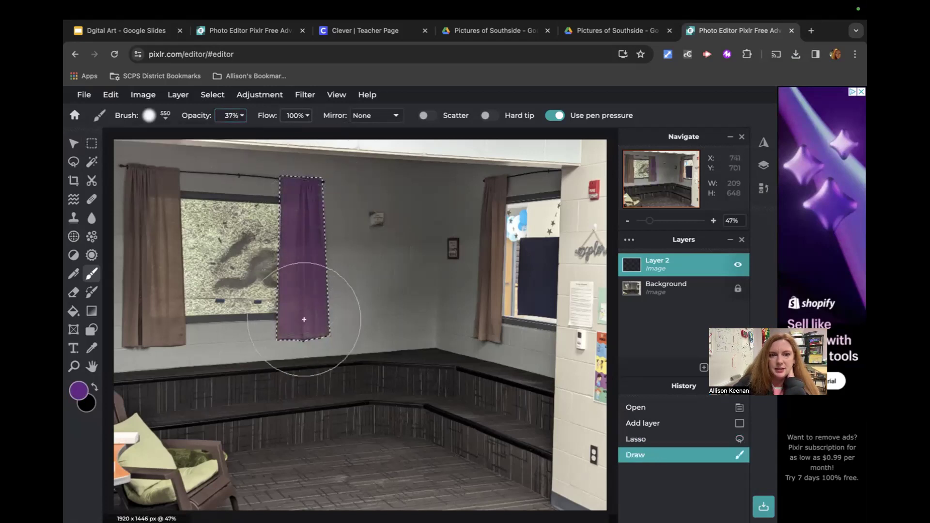
left_click(210, 95)
left_click(219, 158)
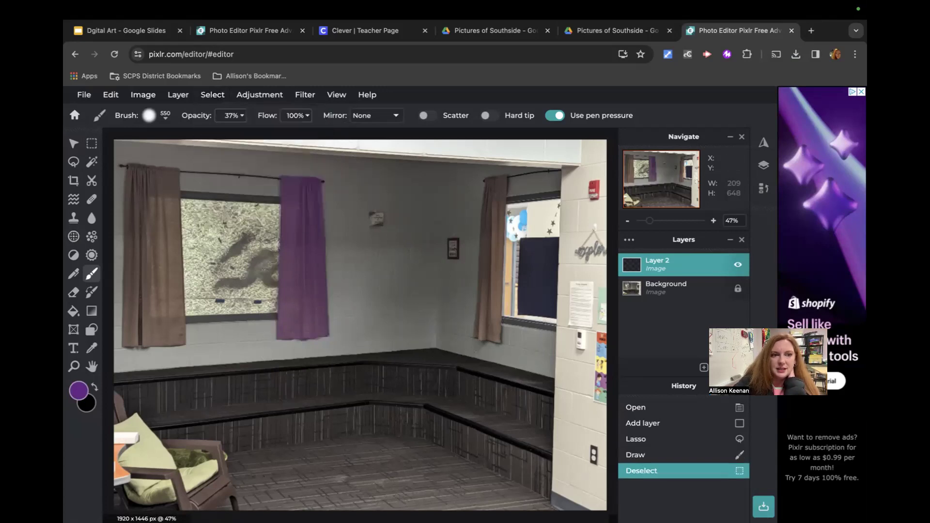
Step: Outline the left curtain of the left window with a polygon lasso selection
left_click(72, 163)
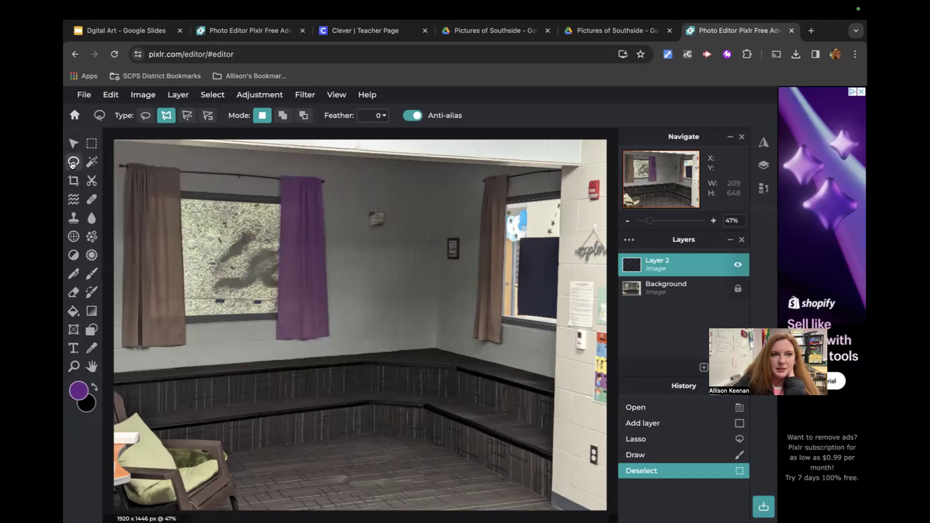
left_click(122, 166)
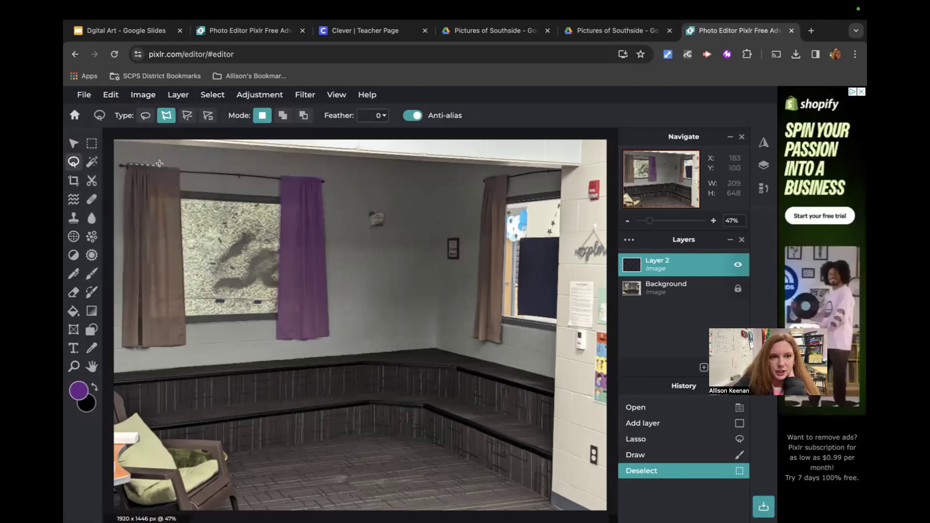
left_click(182, 169)
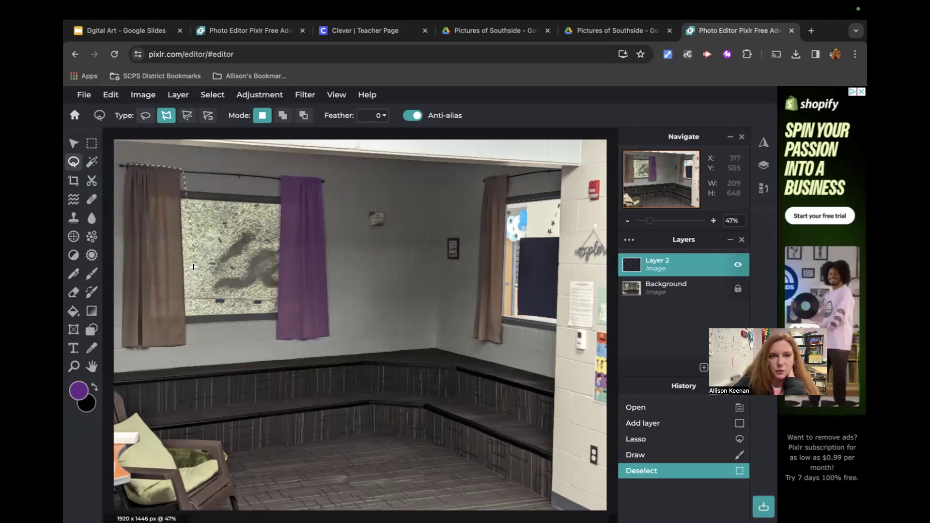
left_click(186, 346)
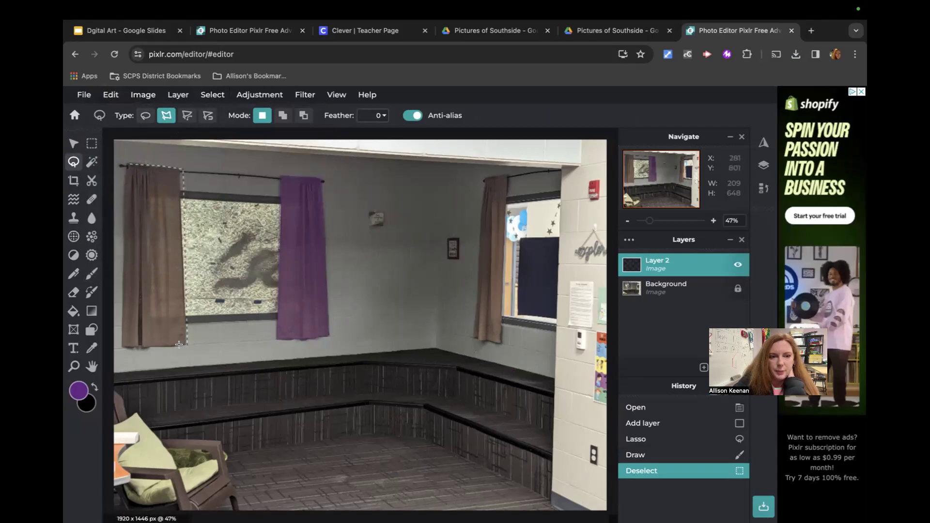
left_click(120, 346)
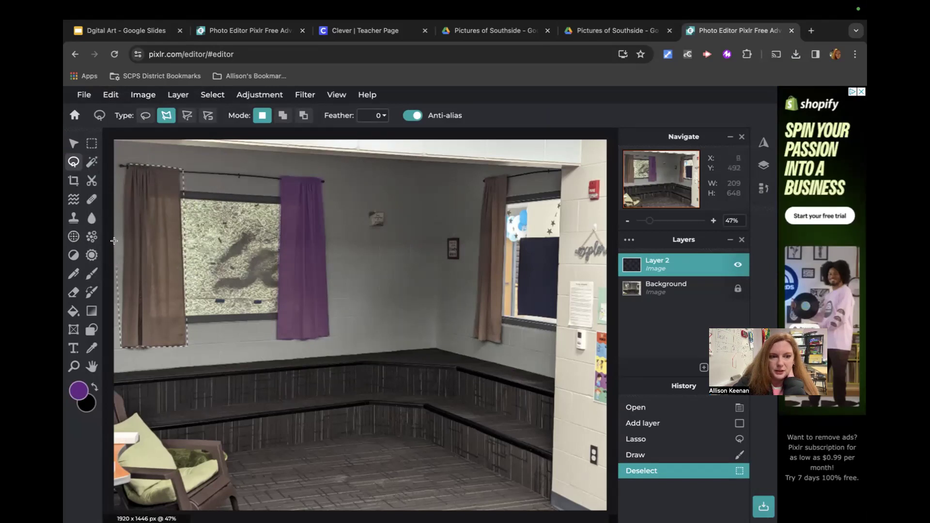
left_click(123, 162)
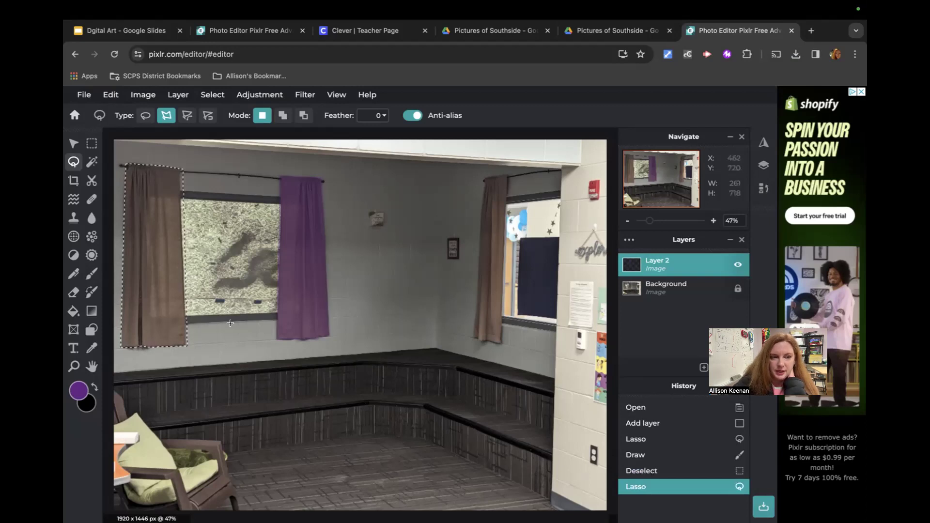
Step: Paint the selected left curtain of the left window purple on Layer 2 with the brush, and clear the selection
left_click(92, 274)
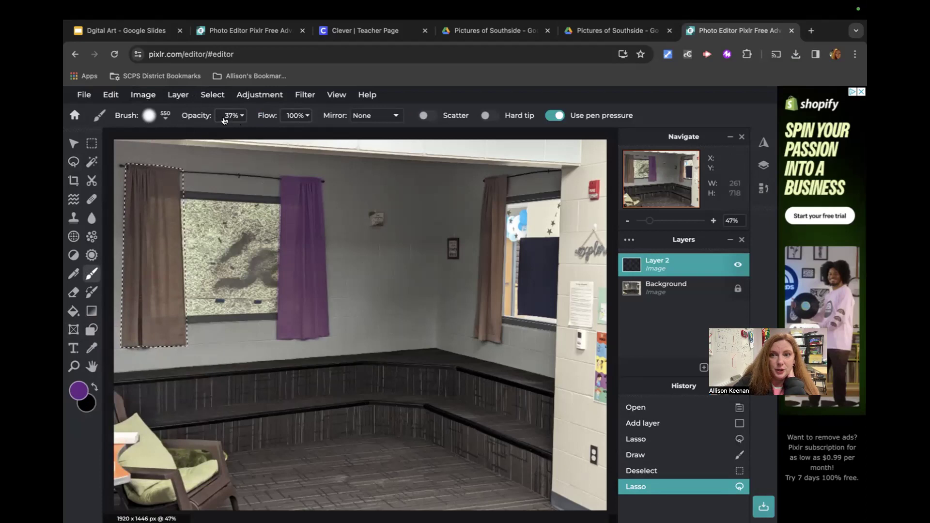
mouse_move(162, 165)
left_mouse_down()
mouse_move(150, 312)
mouse_move(143, 160)
mouse_move(144, 321)
mouse_move(136, 194)
mouse_move(148, 315)
mouse_move(142, 257)
mouse_move(155, 110)
left_mouse_up()
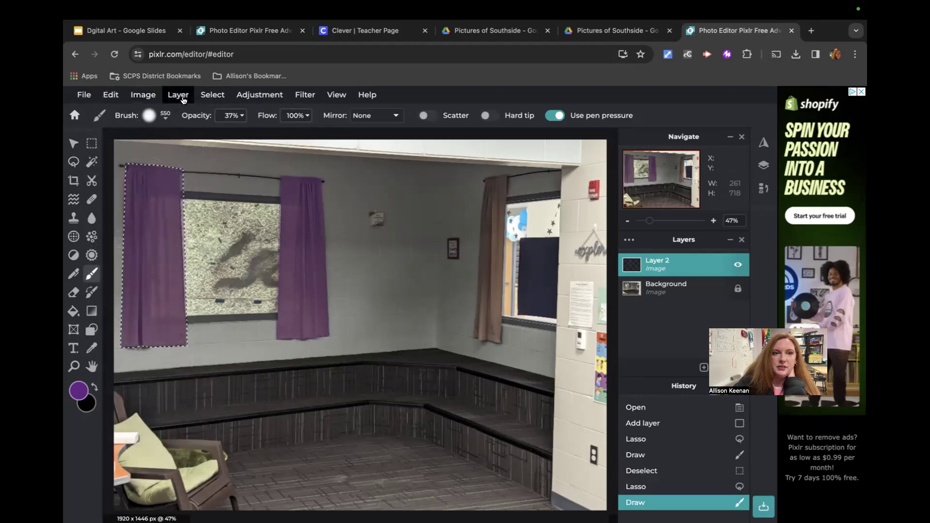
left_click(213, 95)
left_click(218, 156)
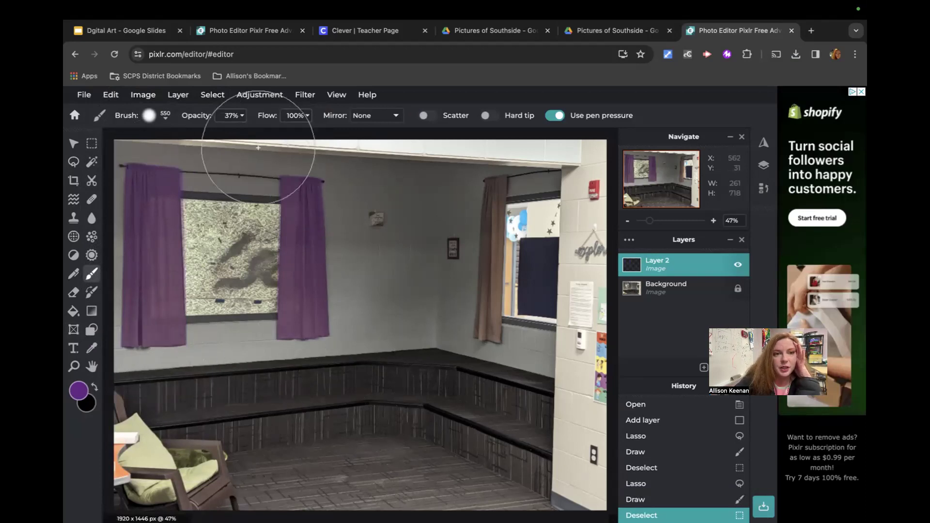
left_click(249, 97)
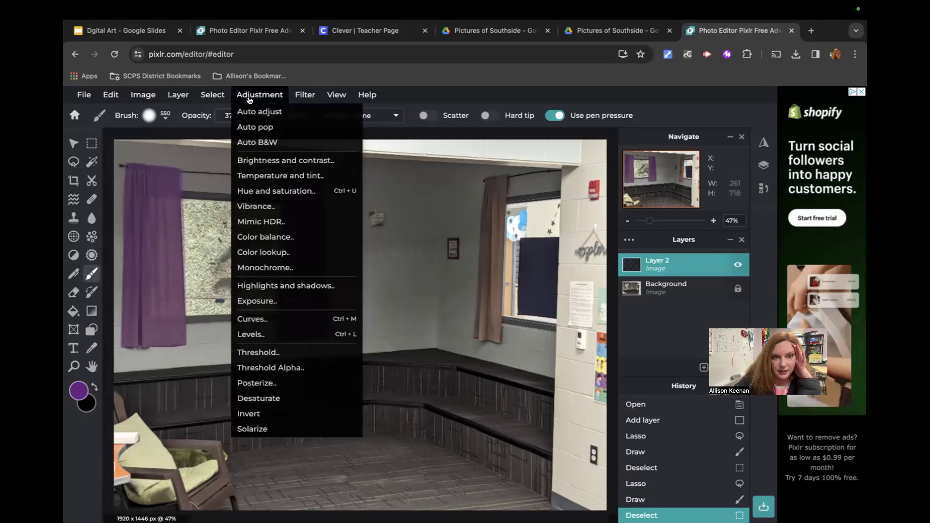
left_click(269, 160)
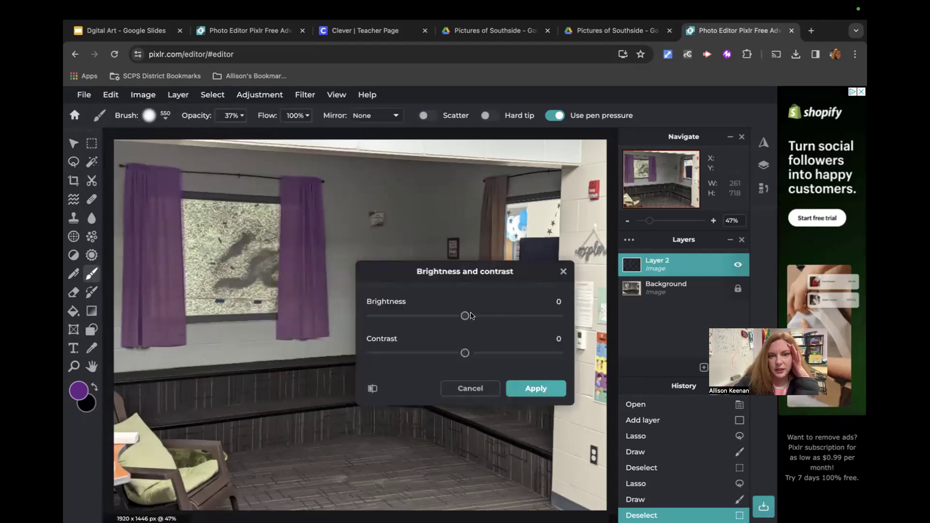
left_click_drag(466, 318, 484, 322)
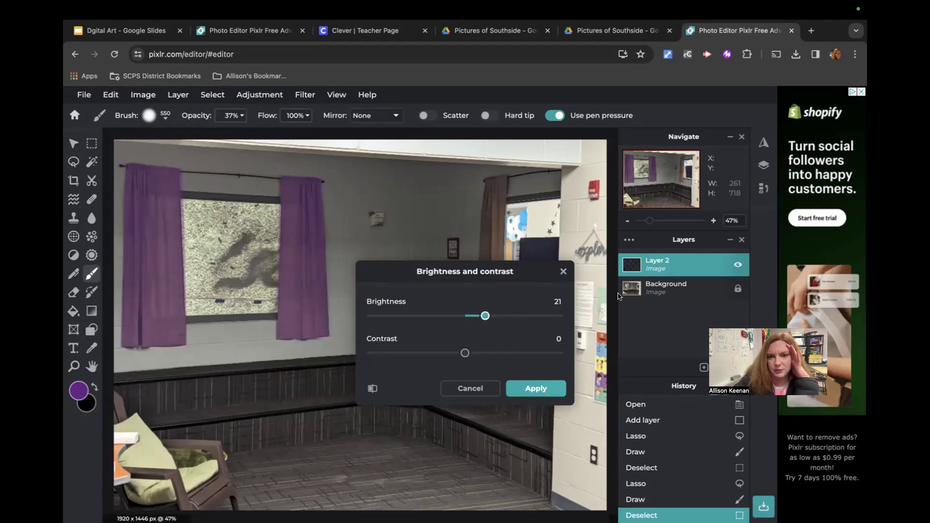
left_click(471, 389)
Step: Raise the Background layer's brightness to 31 with the Brightness and contrast adjustment, and make Layer 2 active again
left_click(669, 289)
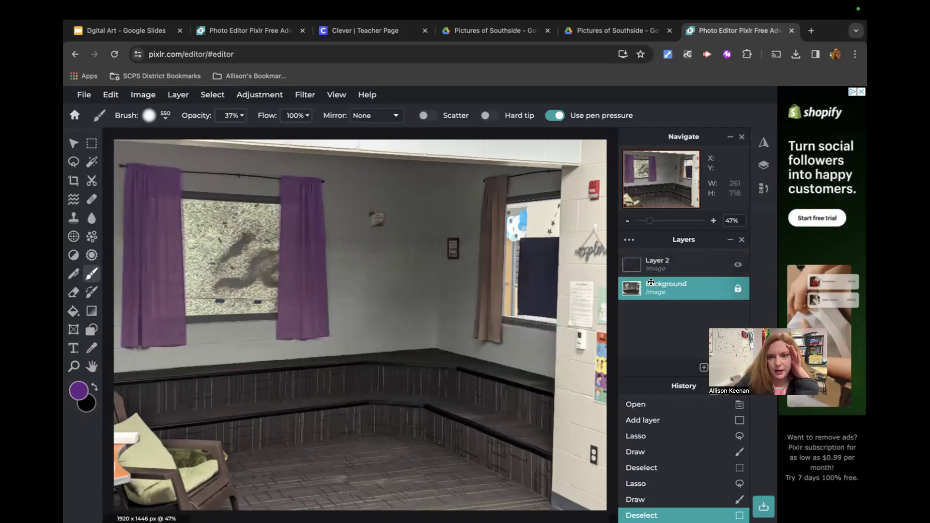
left_click(262, 95)
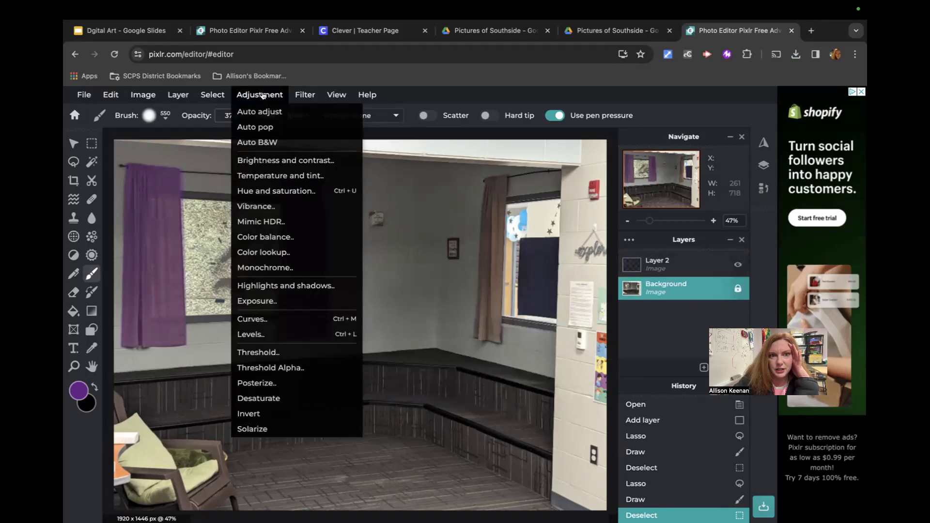
left_click(272, 160)
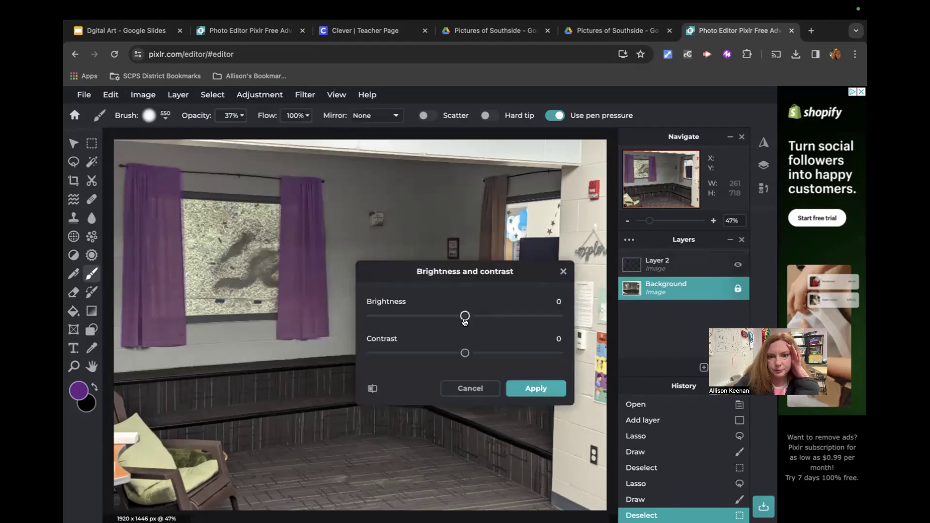
left_click_drag(464, 321, 496, 317)
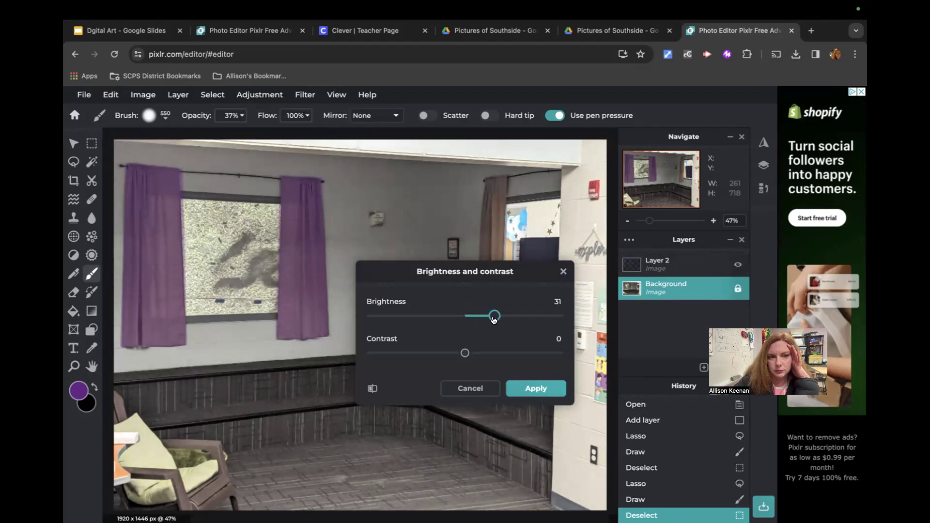
left_click(528, 390)
left_click(684, 262)
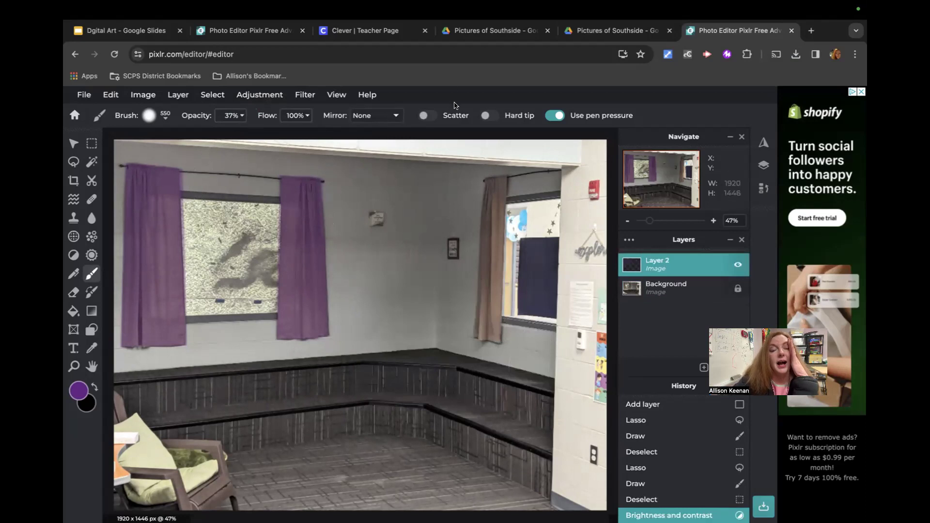
Step: Search Google for "green chair" in a new browser tab
left_click(811, 31)
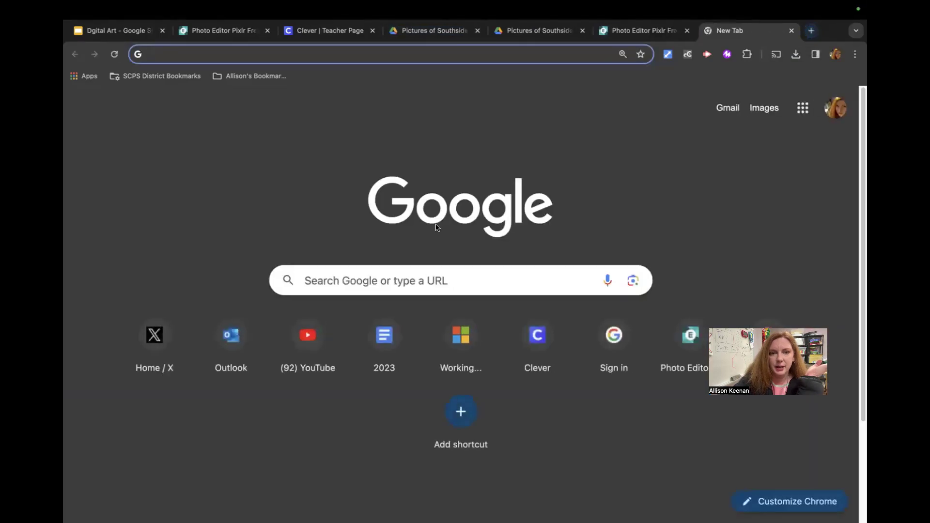
left_click(420, 280)
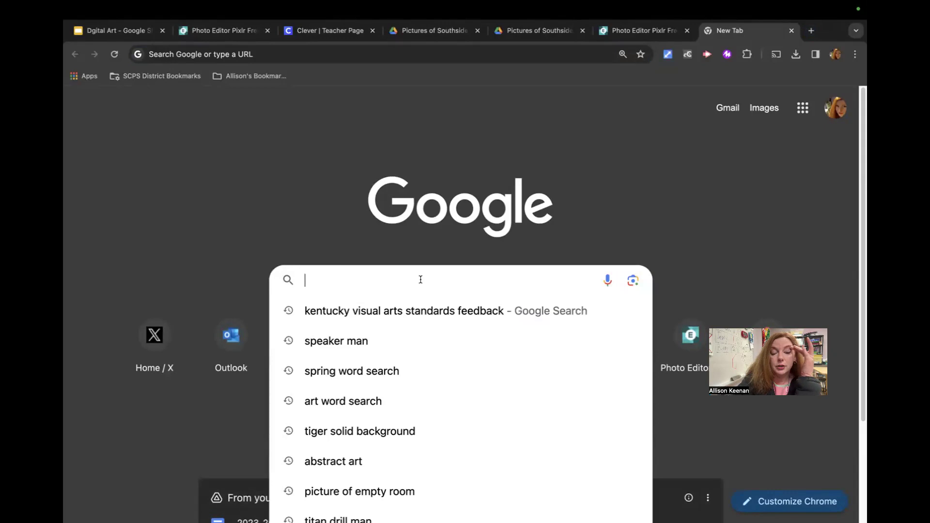
type("green chair")
key("Return")
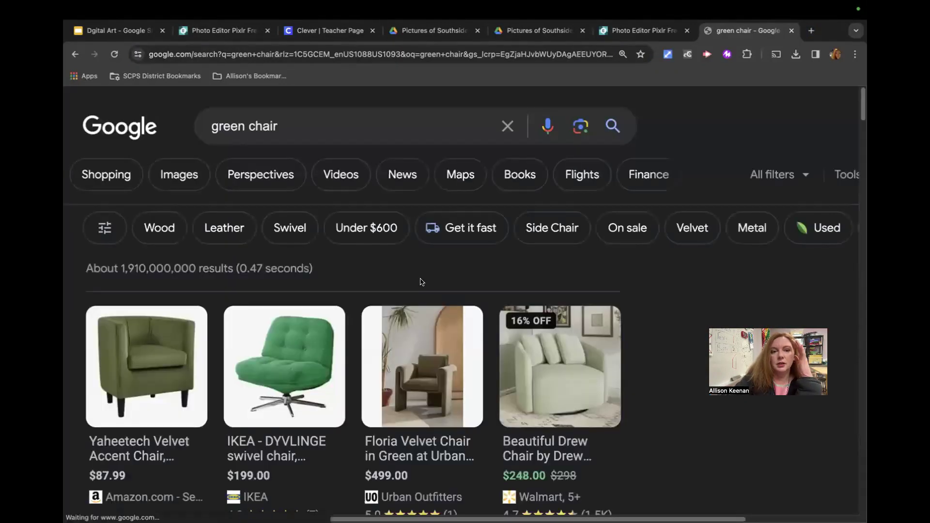
Step: Open the preview of the green IKEA DYVLINGE swivel chair and copy its image
left_click(263, 367)
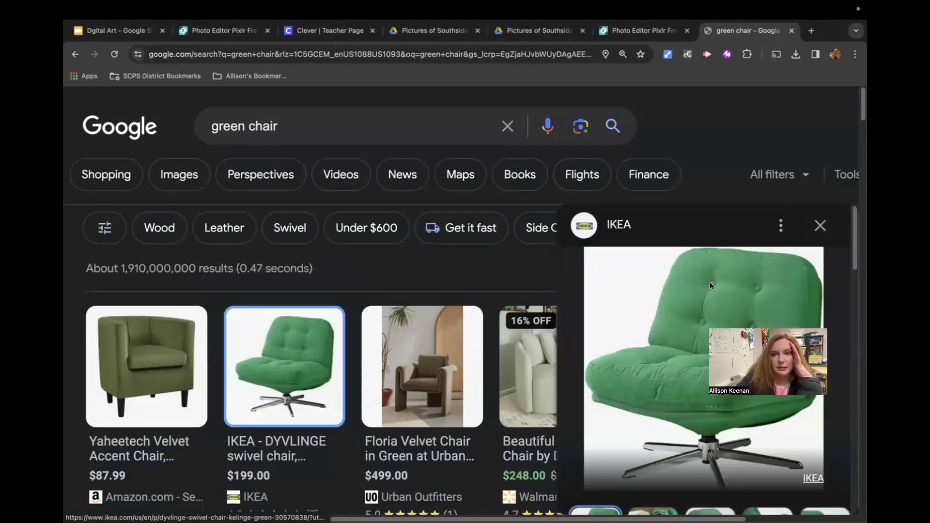
right_click(659, 317)
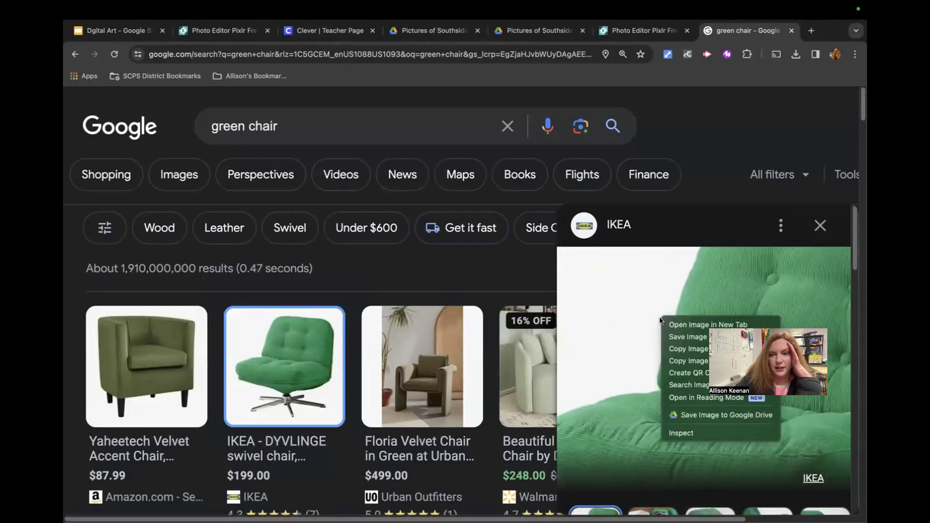
left_click(667, 347)
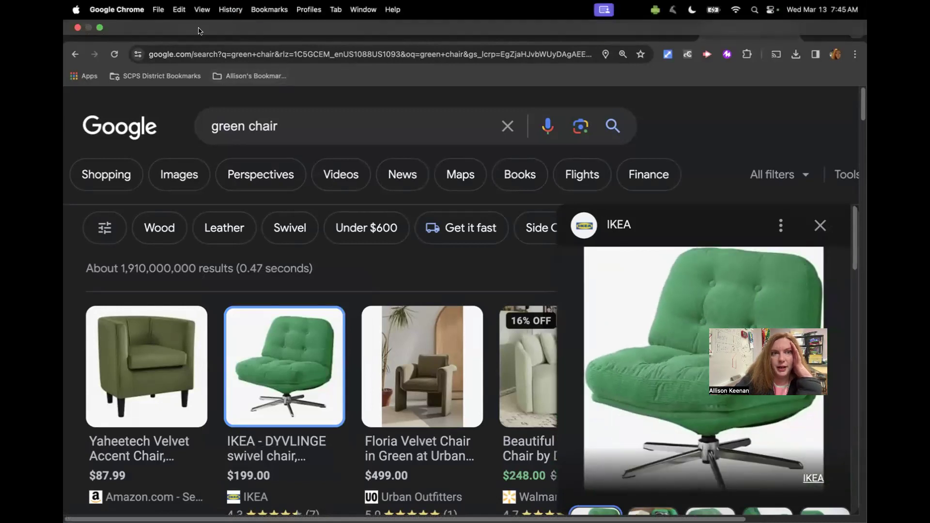
Step: Return to the room photo in Pixlr and paste the copied chair image as a new layer
left_click(216, 31)
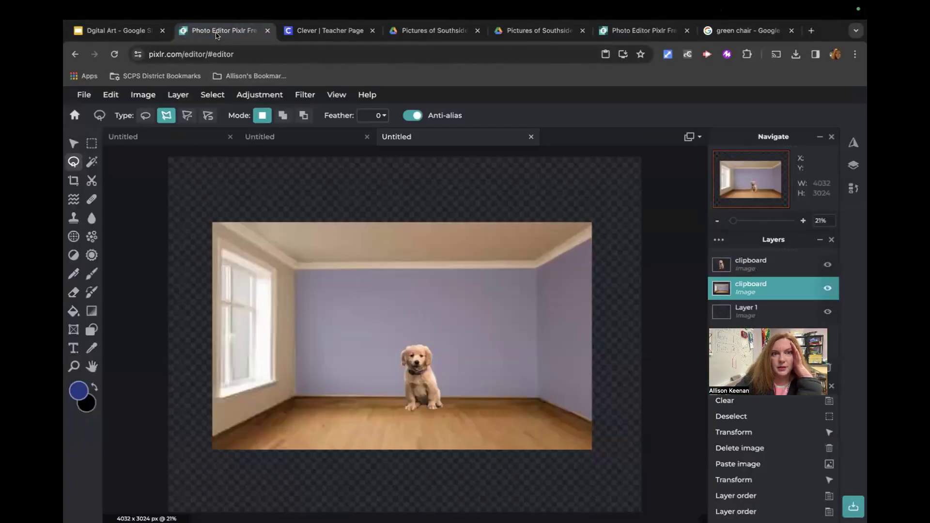
left_click(637, 31)
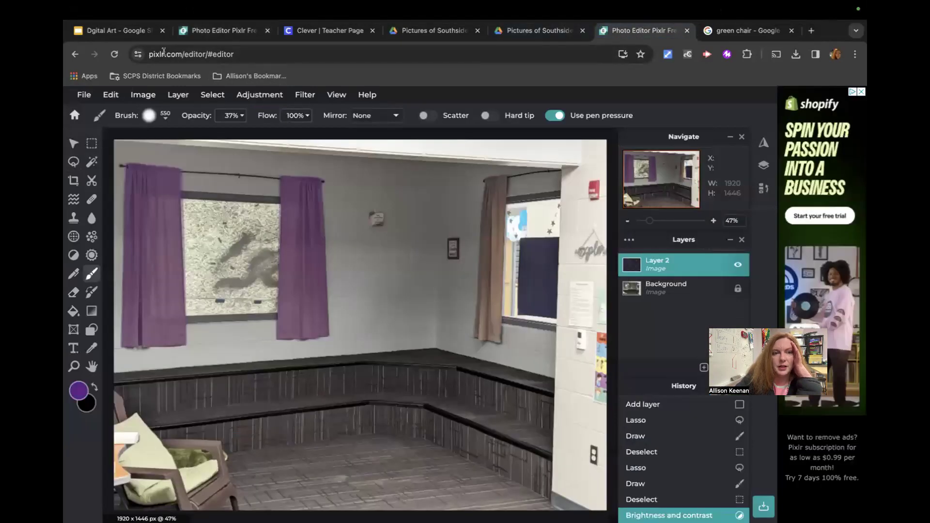
left_click(111, 95)
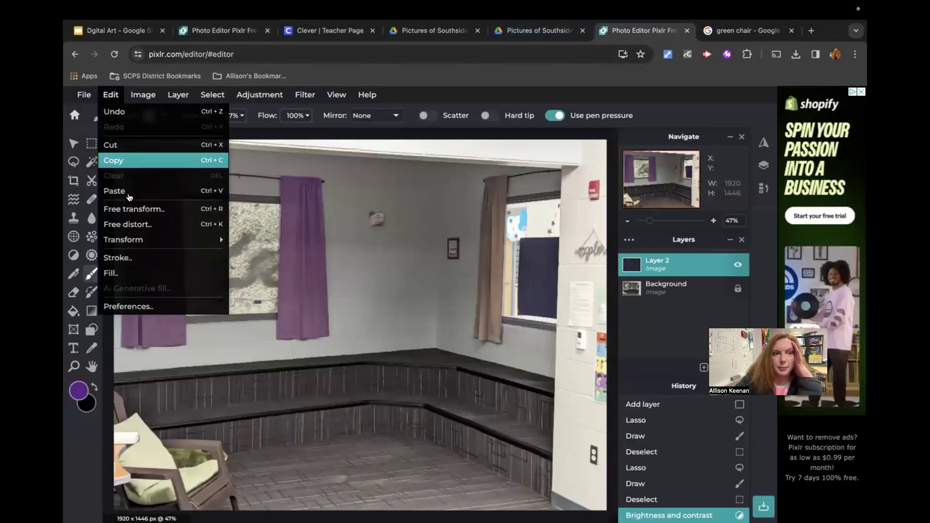
left_click(114, 191)
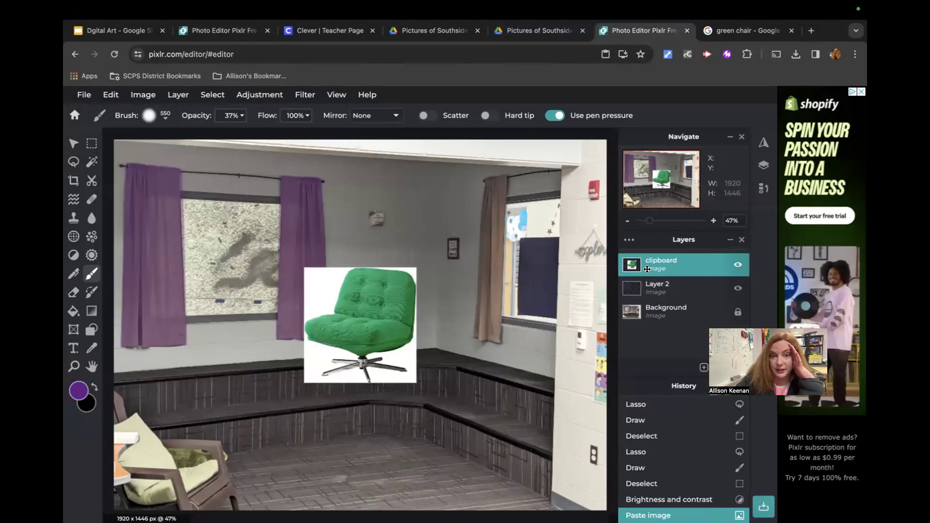
Step: Move the pasted chair onto the floor in front of the right-hand bench and enlarge it to about 579 x 595 px
left_click(71, 146)
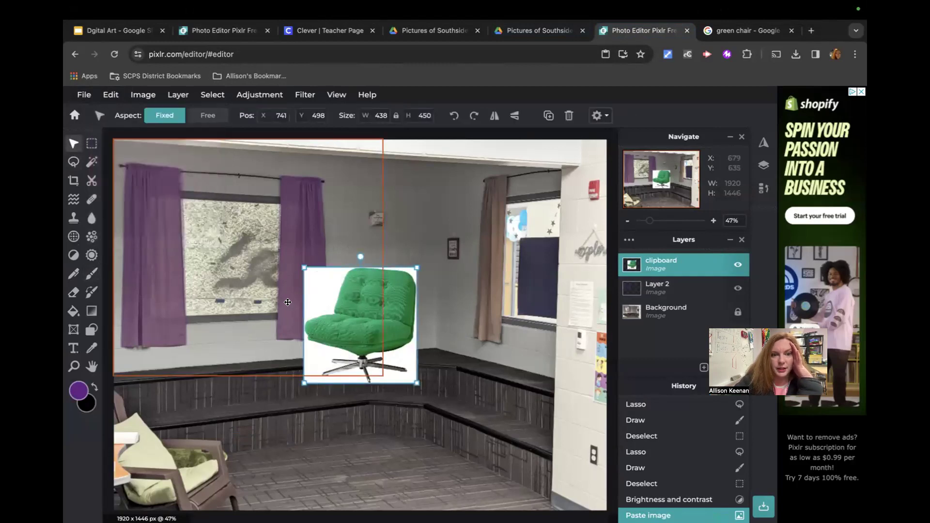
left_click_drag(341, 314, 431, 412)
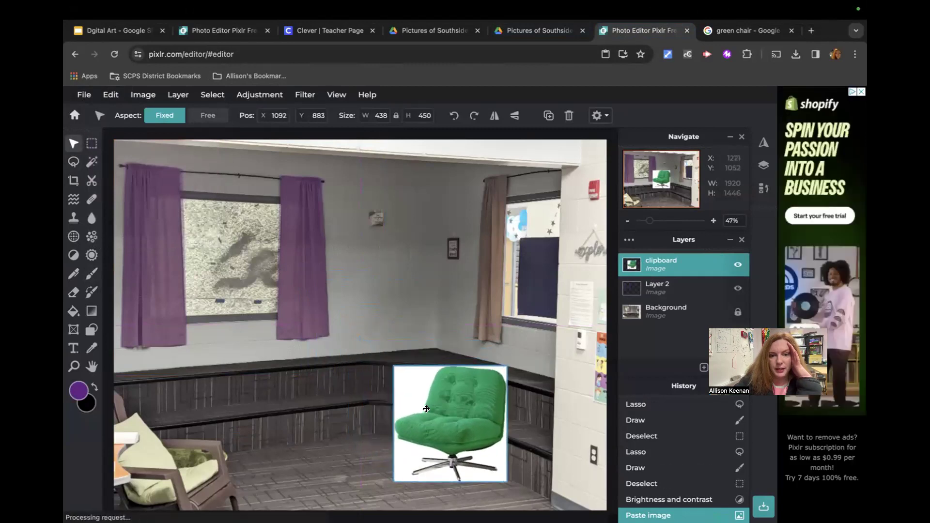
left_click_drag(392, 363, 357, 342)
left_click_drag(428, 380, 455, 418)
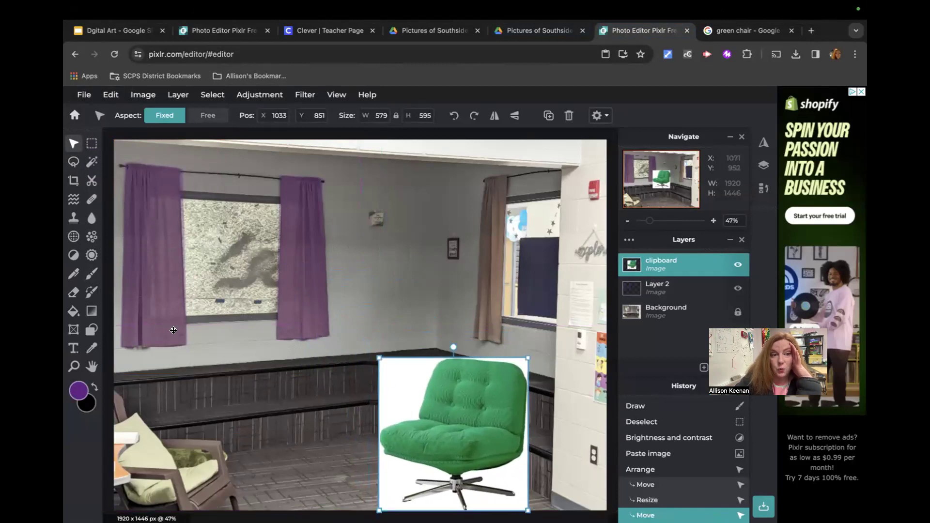
Step: Select the white background around the chair with the magic wand at tolerance 32, delete it, and clear the selection
left_click(89, 167)
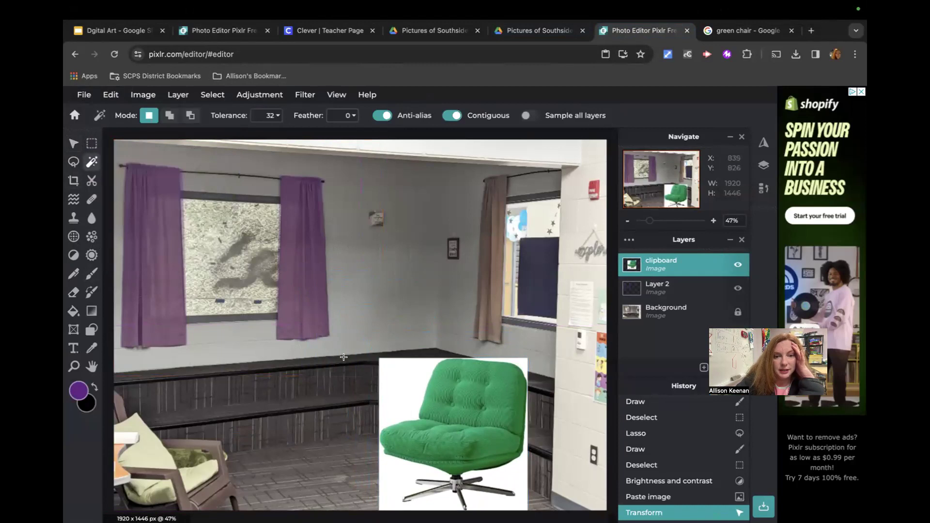
left_click(397, 379)
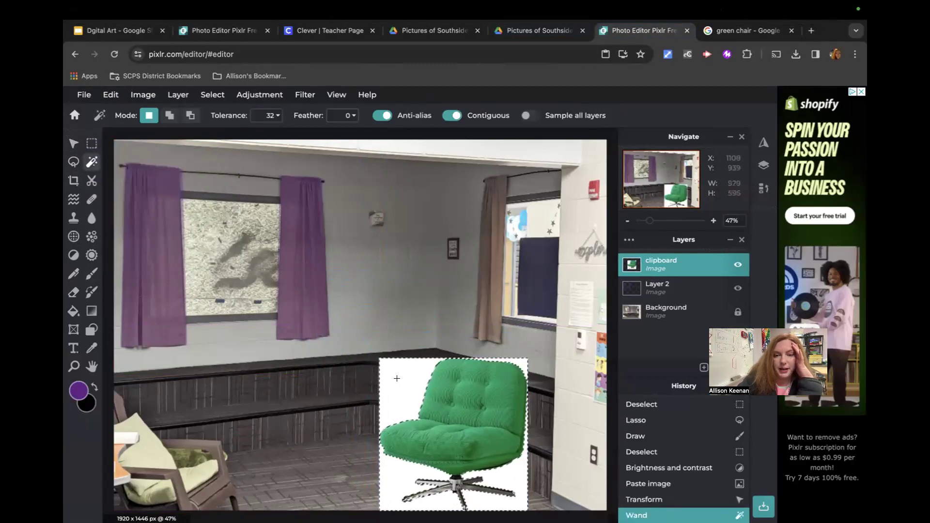
key("Delete")
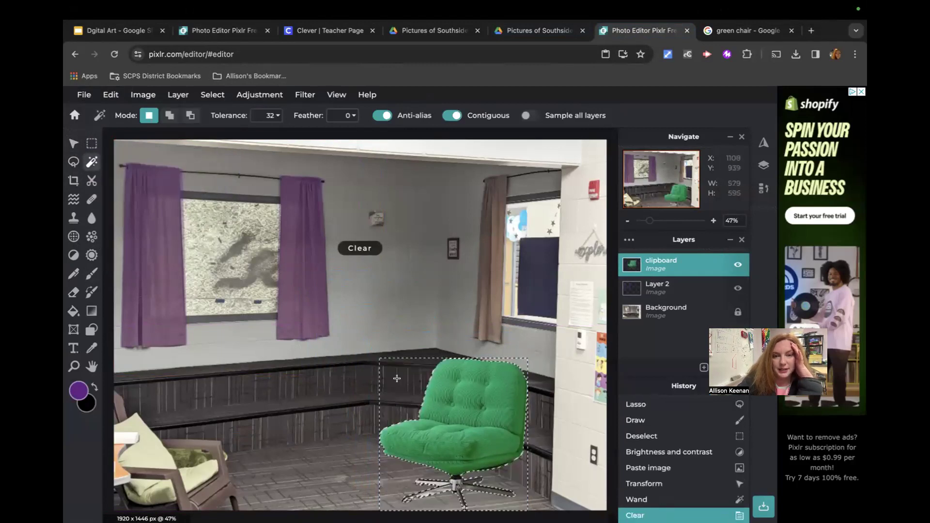
left_click(211, 95)
left_click(212, 158)
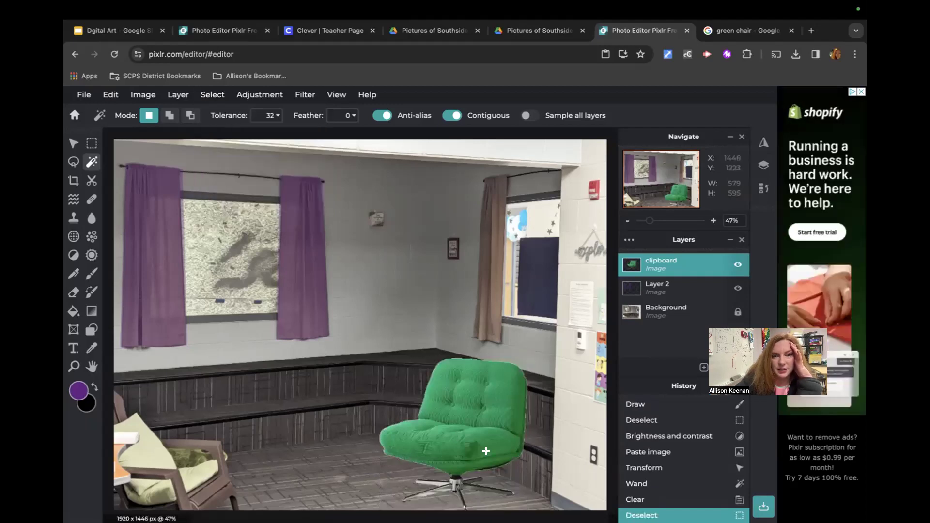
Step: Shift the cut-out chair slightly up and to the left, to about X 1002, Y 808, and finish the arrangement
left_click(73, 144)
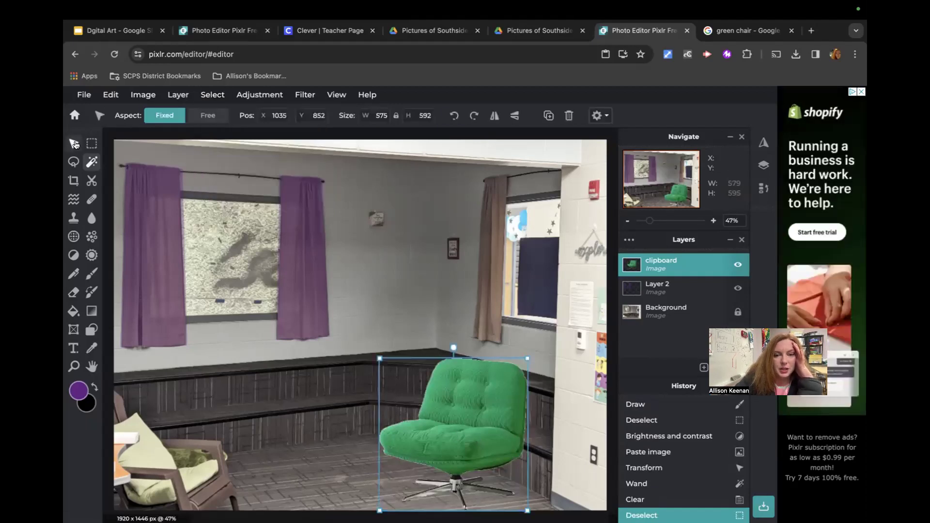
left_click_drag(456, 427, 446, 417)
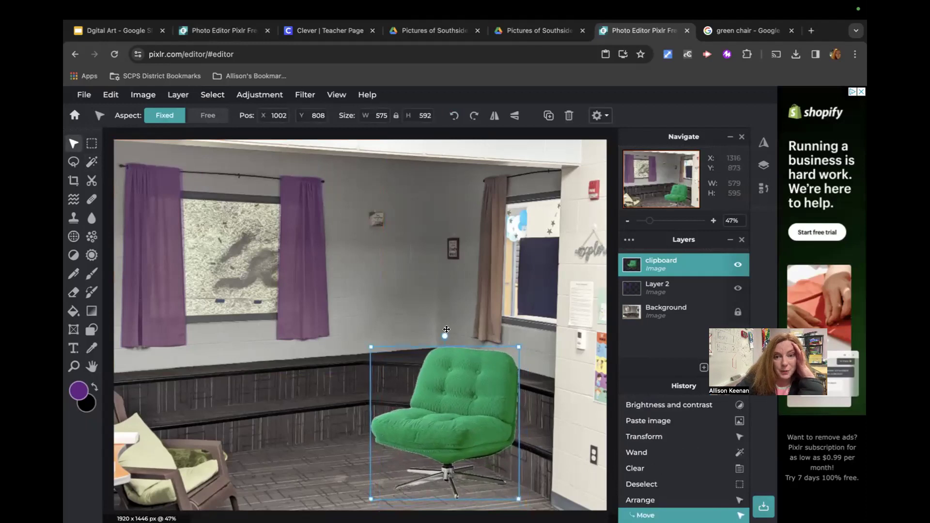
left_click(442, 275)
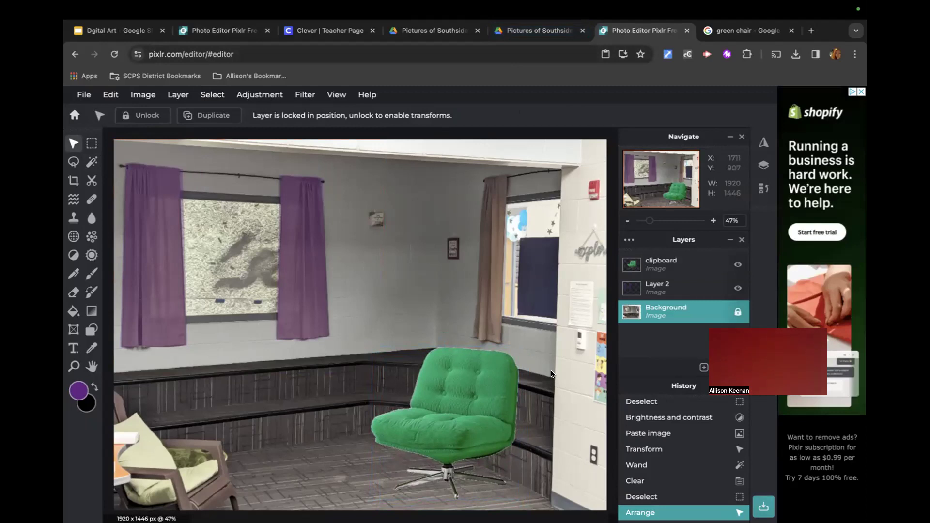
mouse_move(485, 504)
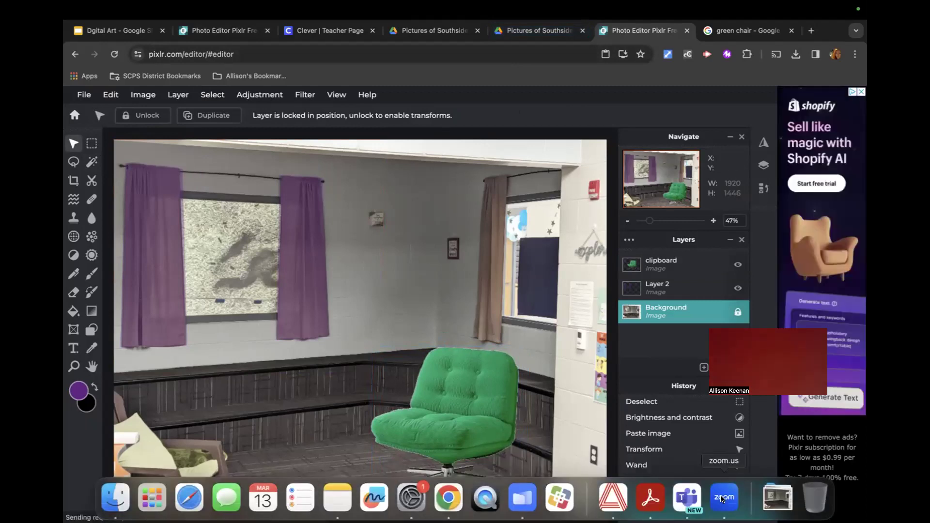
key("F11")
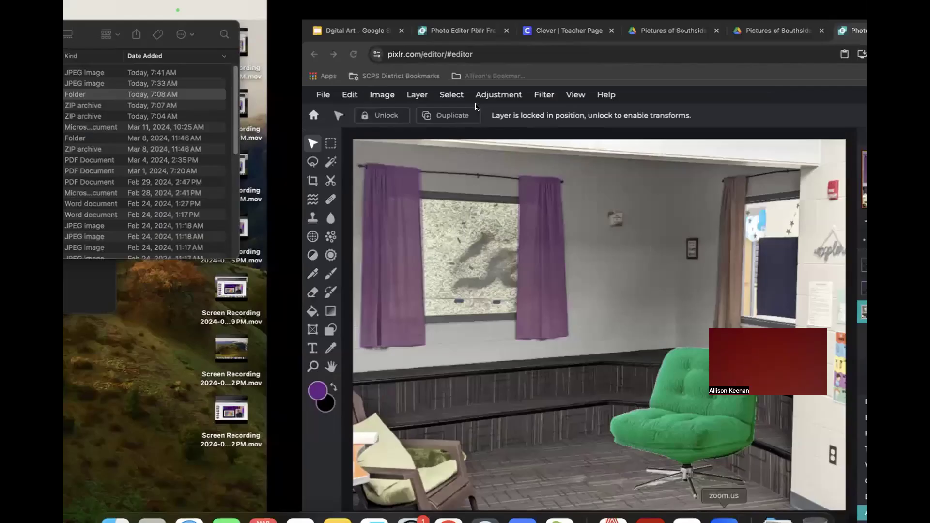